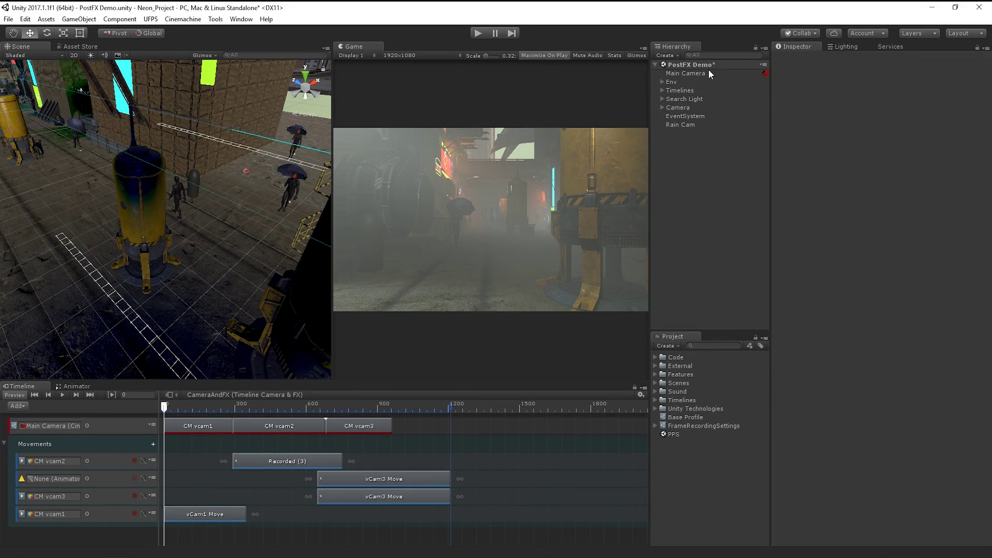
Add a Post-process Layer component to the Main Camera
click(708, 73)
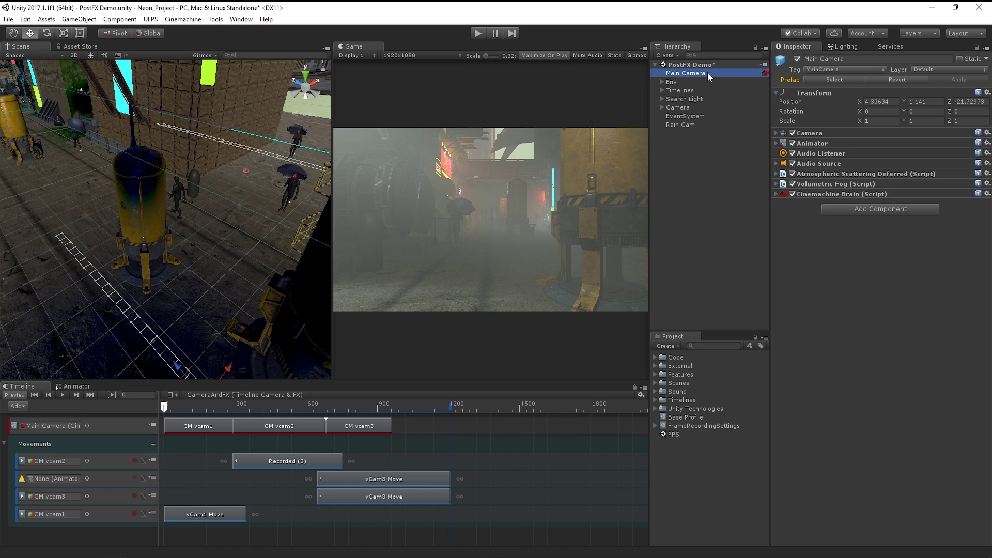
click(868, 213)
text(post)
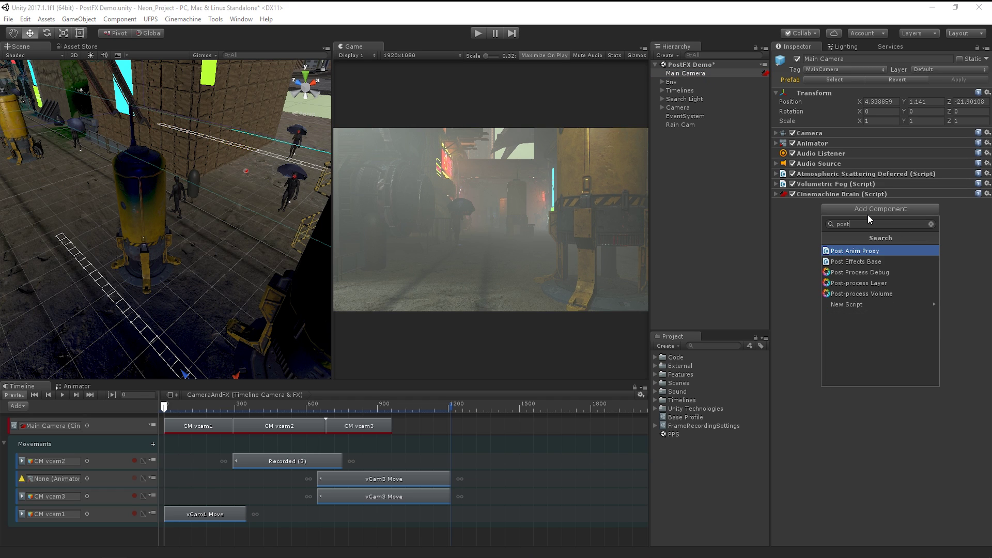
click(870, 282)
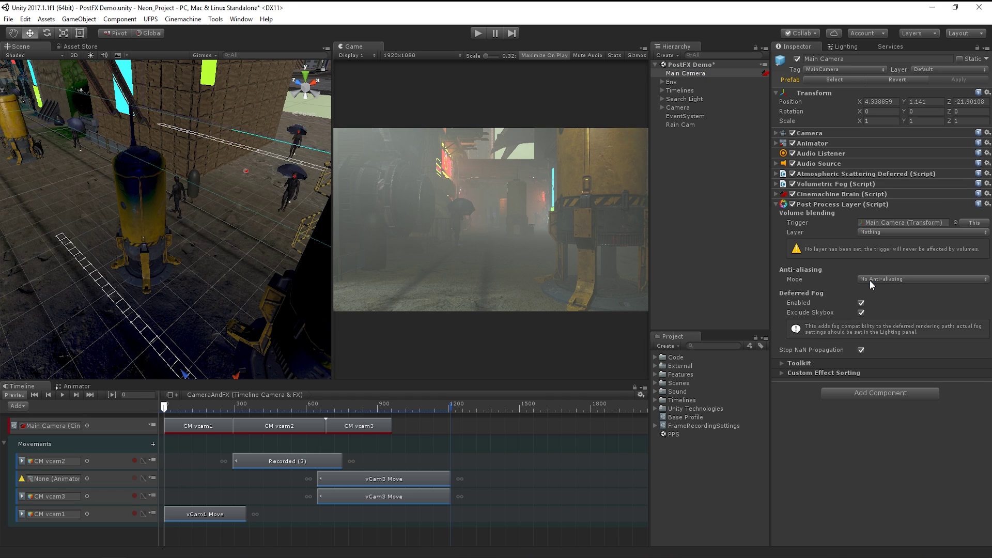
Assign the Main Camera and its children to the Post Processing layer, and set the component's volume blending layer to Post Processing
click(969, 69)
click(949, 140)
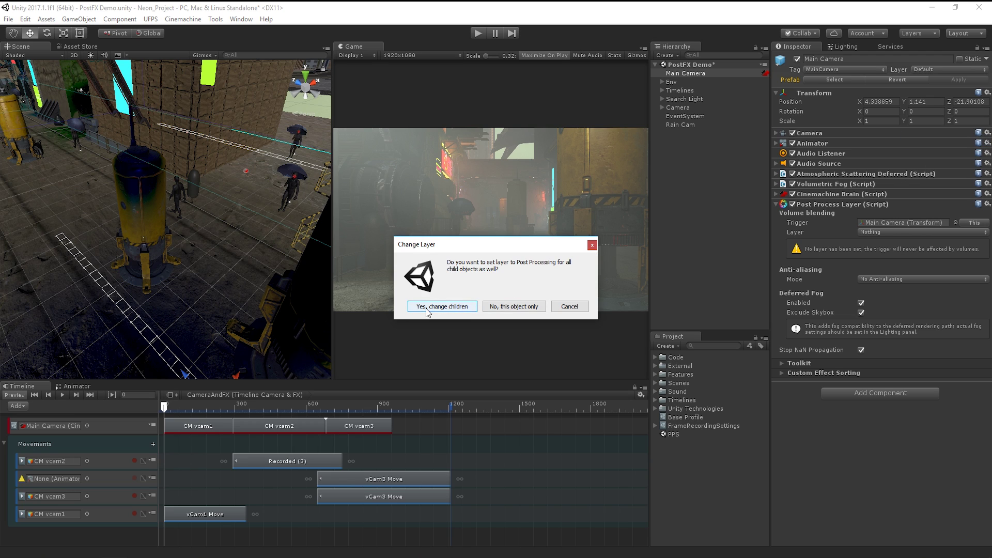
click(442, 310)
click(888, 233)
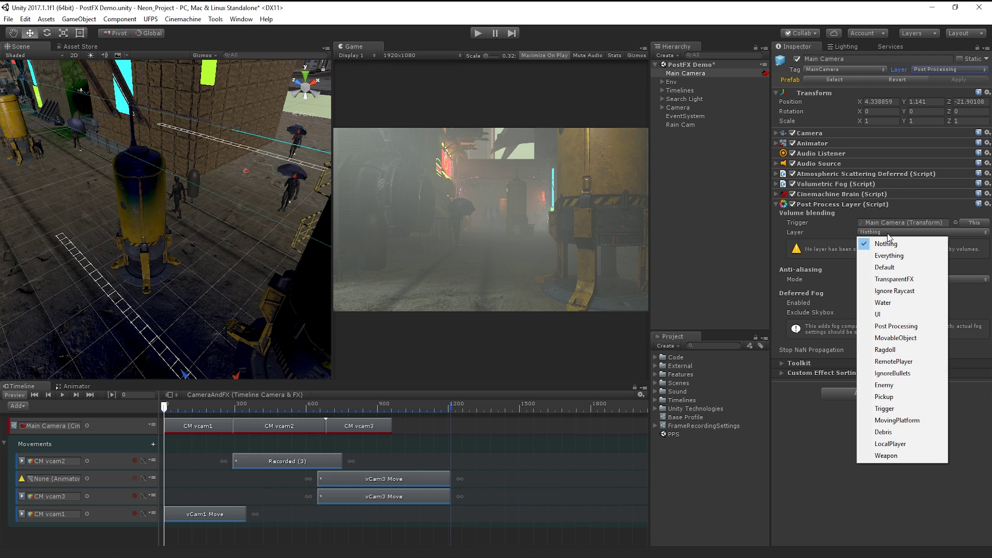
click(894, 327)
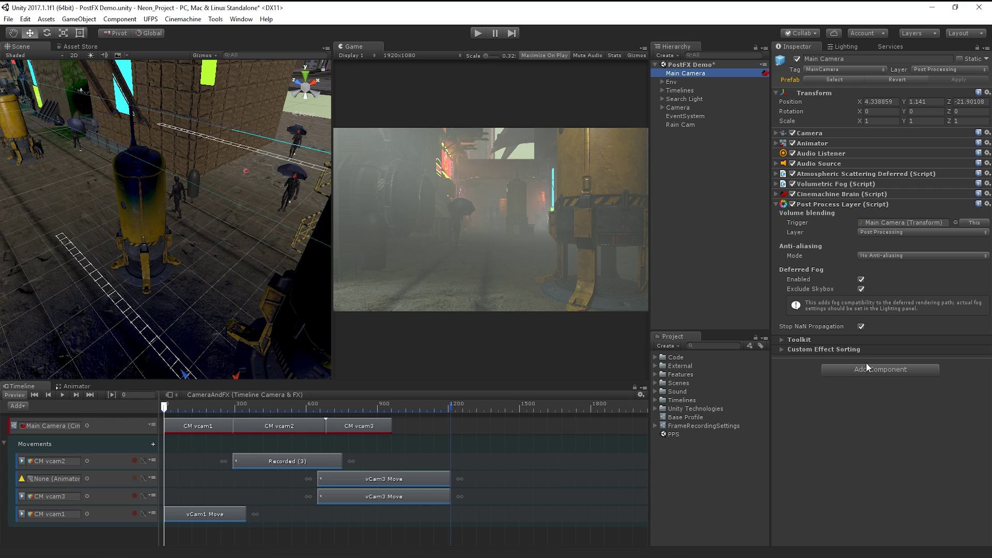
Add a global Post-process Volume component to the Main Camera and assign the Main Camera Profile to it
click(864, 369)
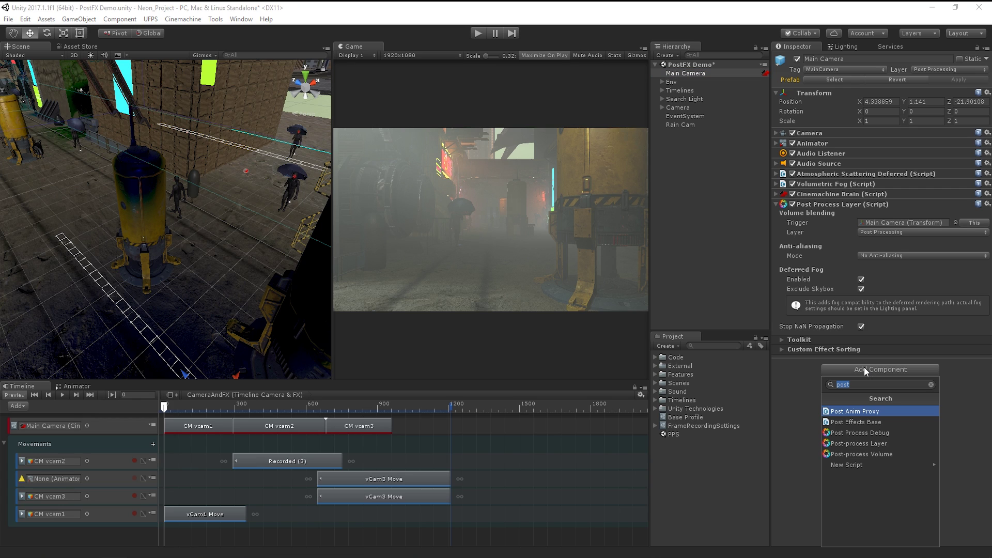
click(879, 454)
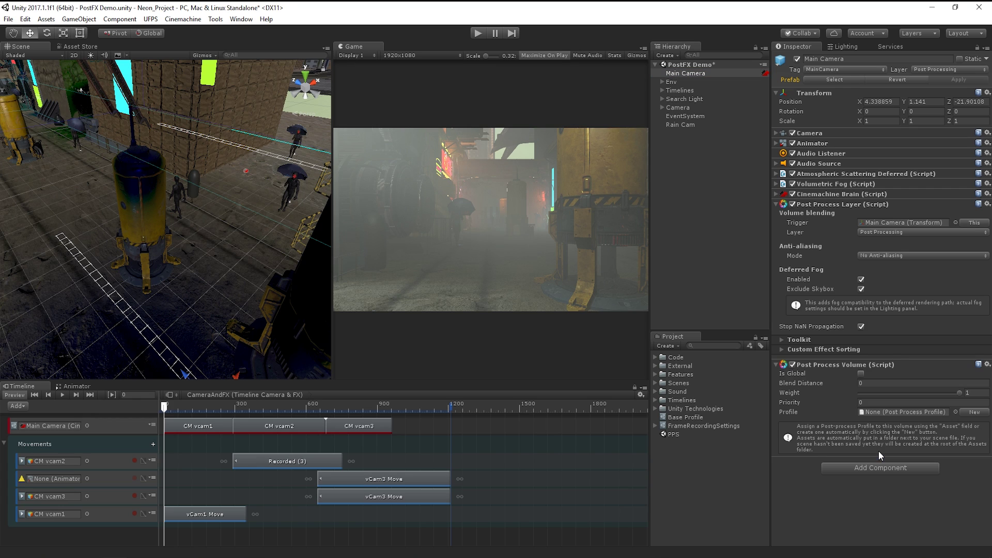
click(861, 375)
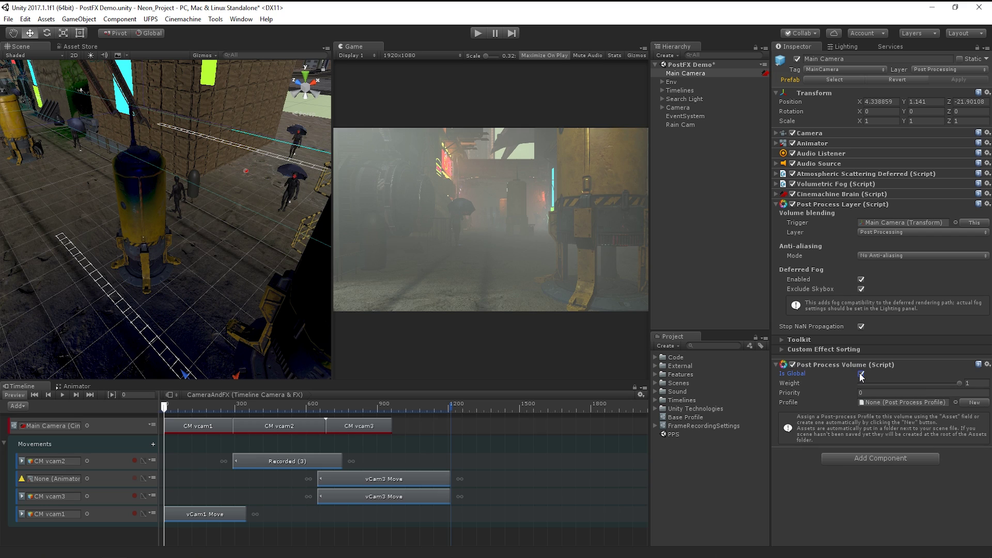
click(956, 403)
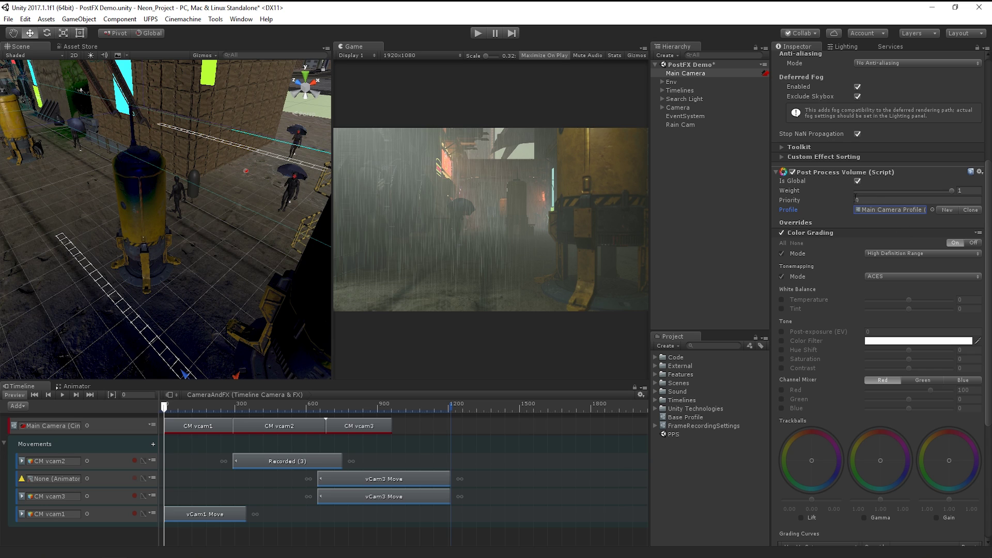
Toggle the Main Camera's Post Process Volume off and on to compare the image with and without its effects
click(793, 173)
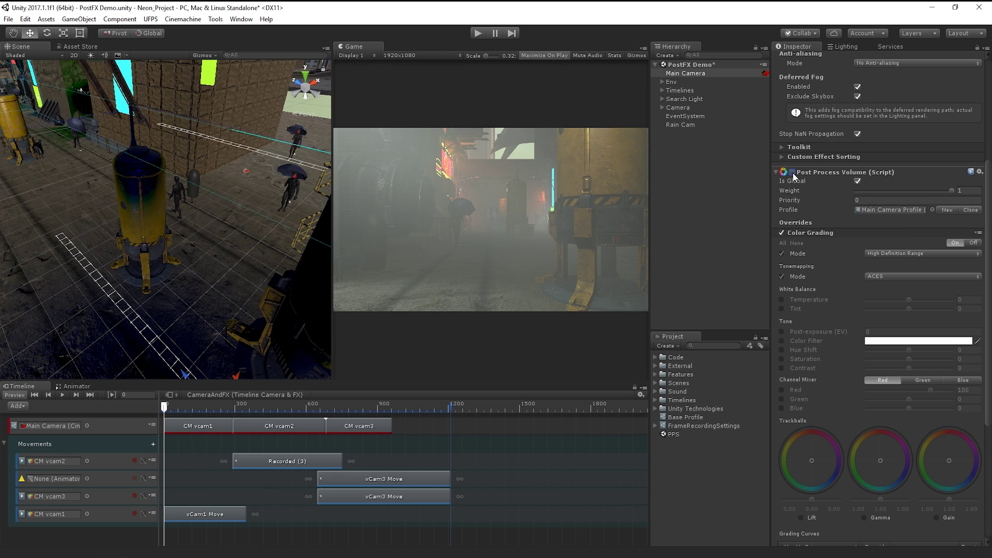
click(793, 172)
click(792, 173)
click(793, 173)
scroll(838, 270, down, 2)
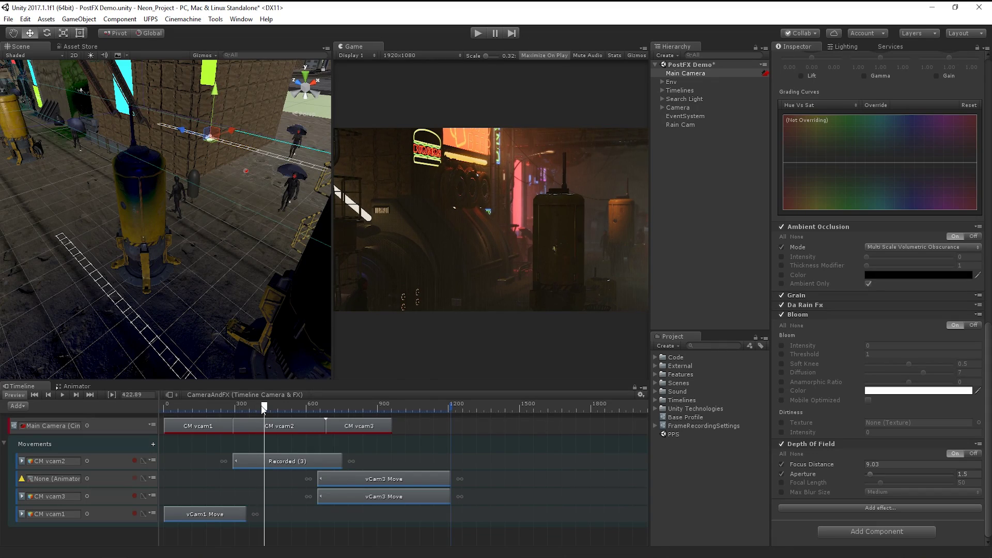
Return the timeline to frame 0 and add the CinemachinePostProcessing extension to CM vcam1
drag(264, 408, 162, 409)
click(662, 107)
click(690, 116)
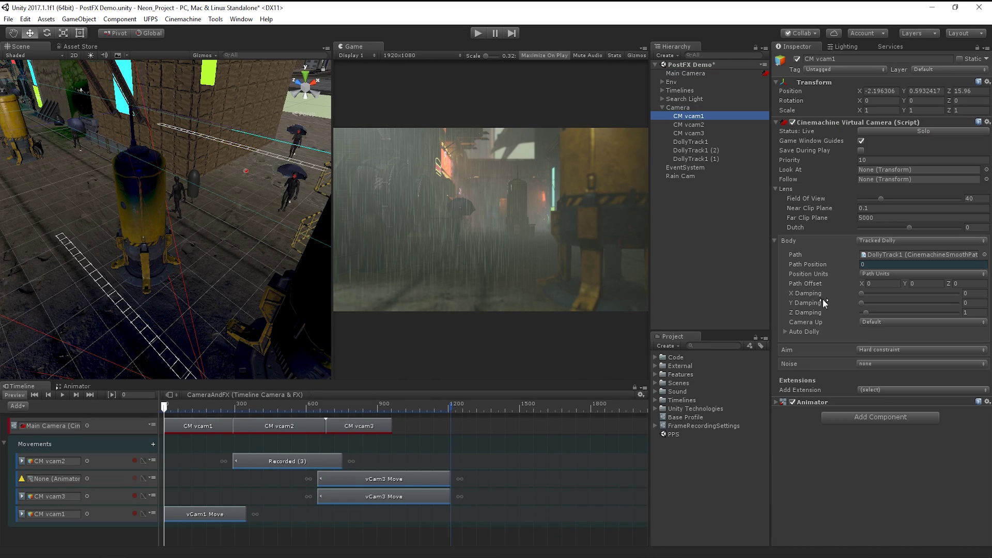
click(889, 390)
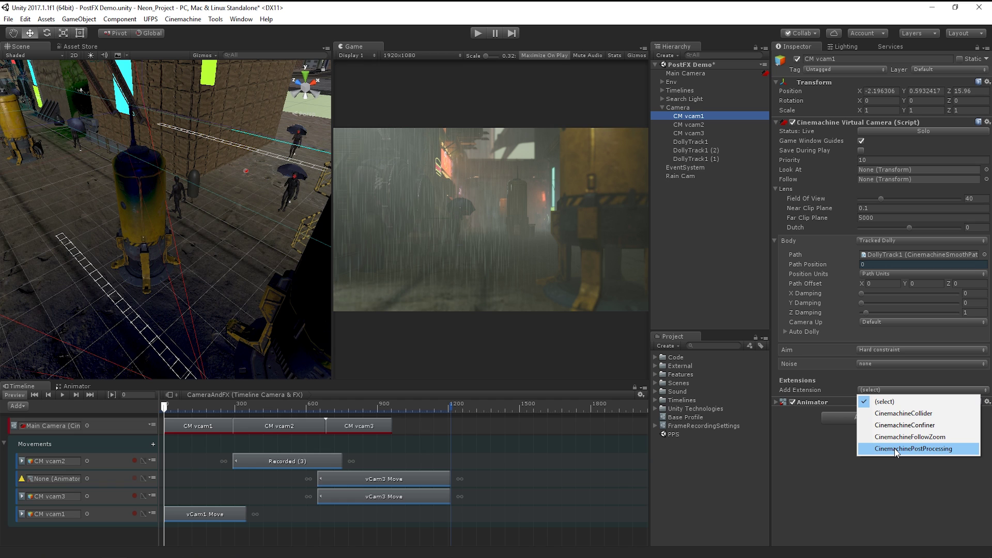
click(896, 449)
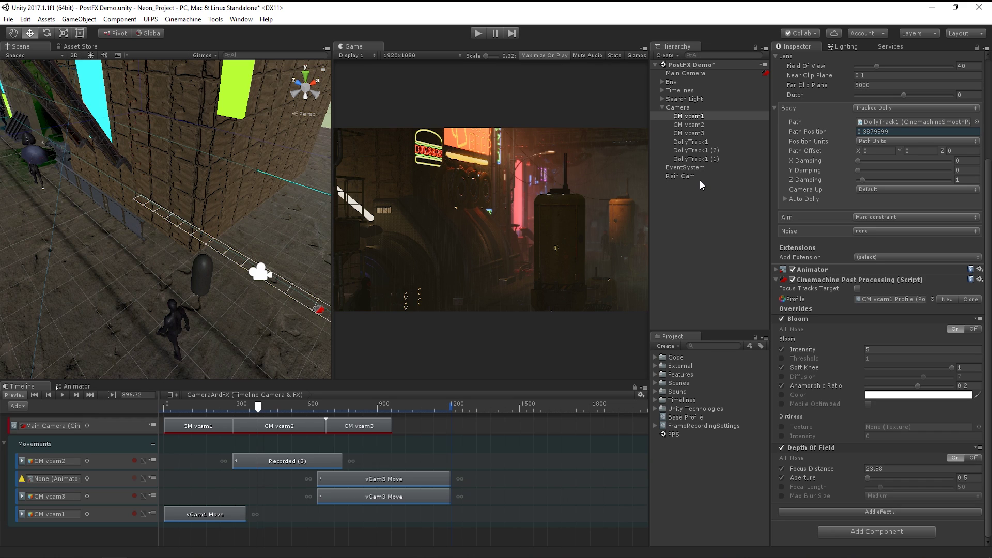
Create a Post-process Volume object in the scene and assign it to the Post Processing layer
click(701, 182)
click(667, 56)
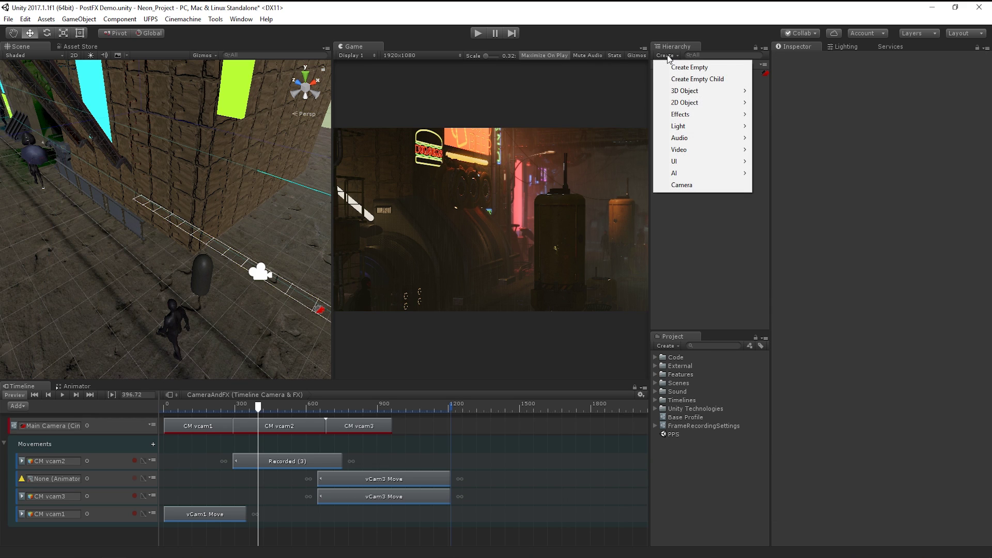
mouse_move(710, 92)
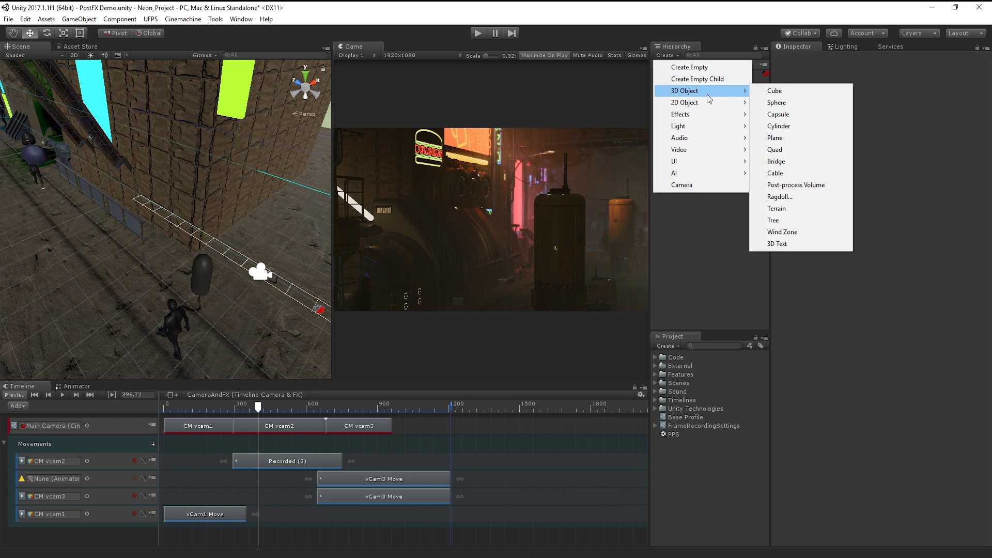
click(799, 187)
click(950, 67)
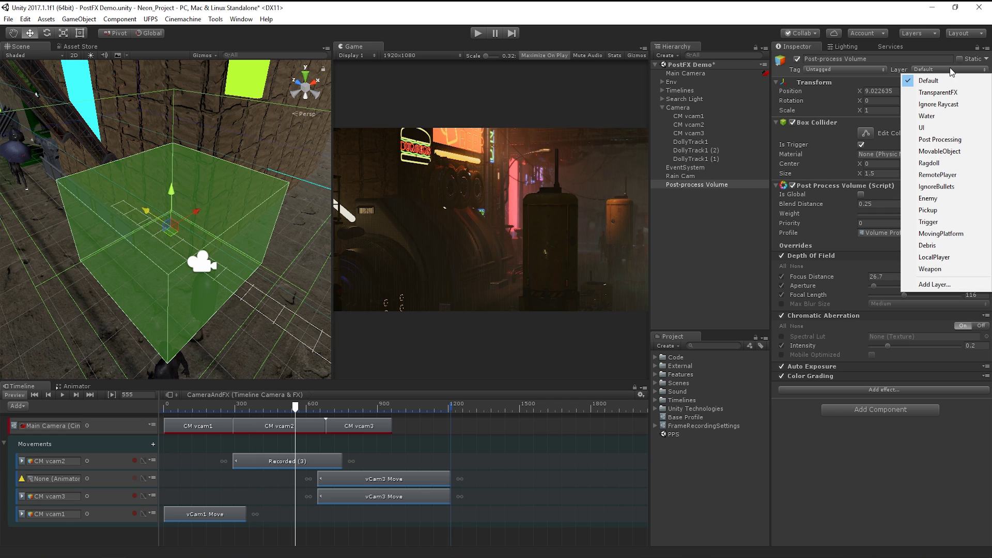
click(941, 139)
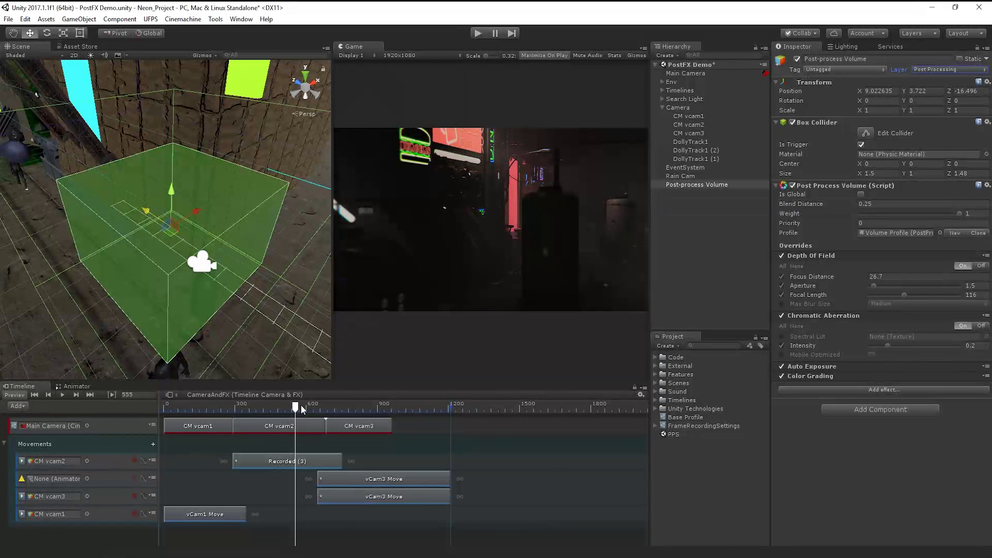
Scrub the timeline from the CM vcam2 shot into the CM vcam3 shot to preview the image, stopping at frame 849
drag(295, 405, 348, 401)
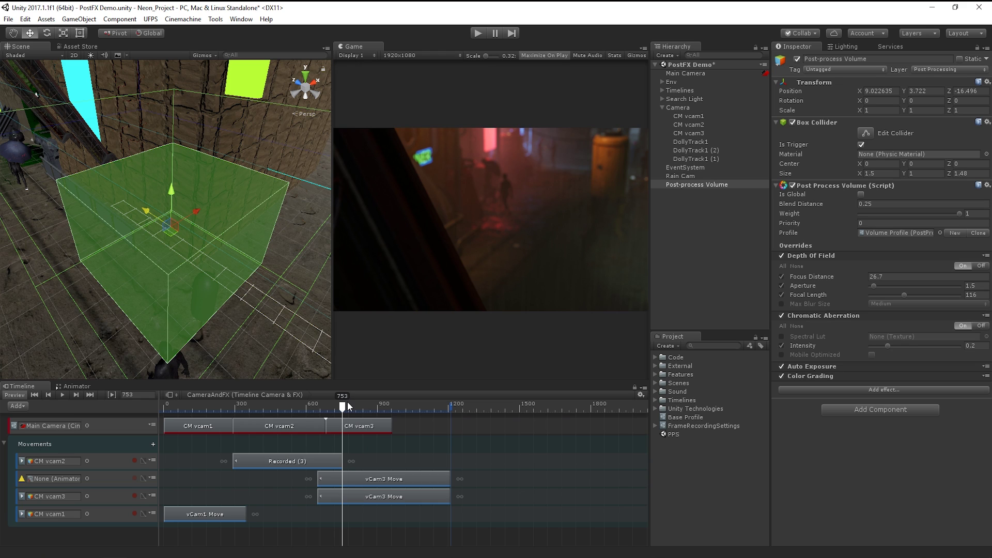
drag(348, 401, 369, 411)
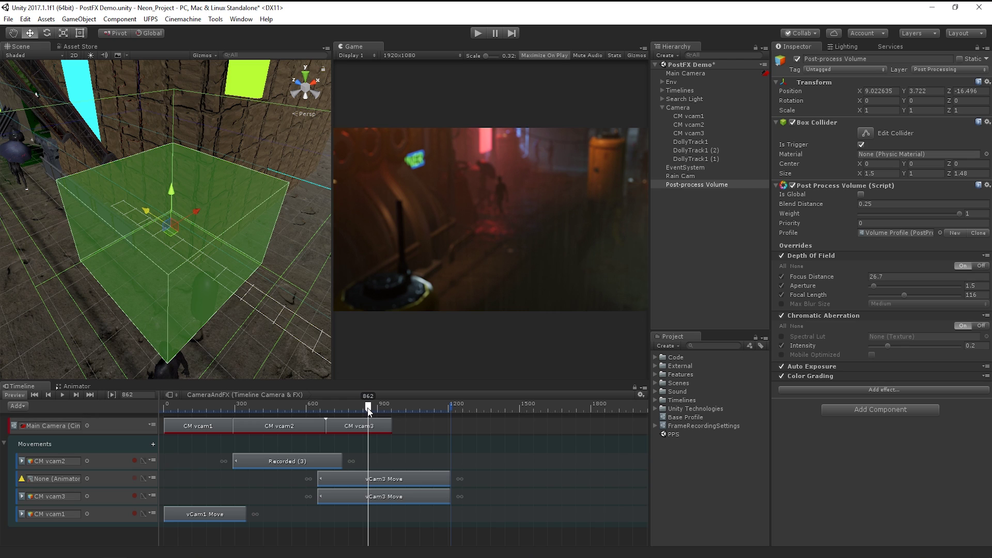
drag(368, 410, 365, 408)
Duplicate CM vcam3 and add the copy as a shot after CM vcam3 on the Main Camera track
click(722, 230)
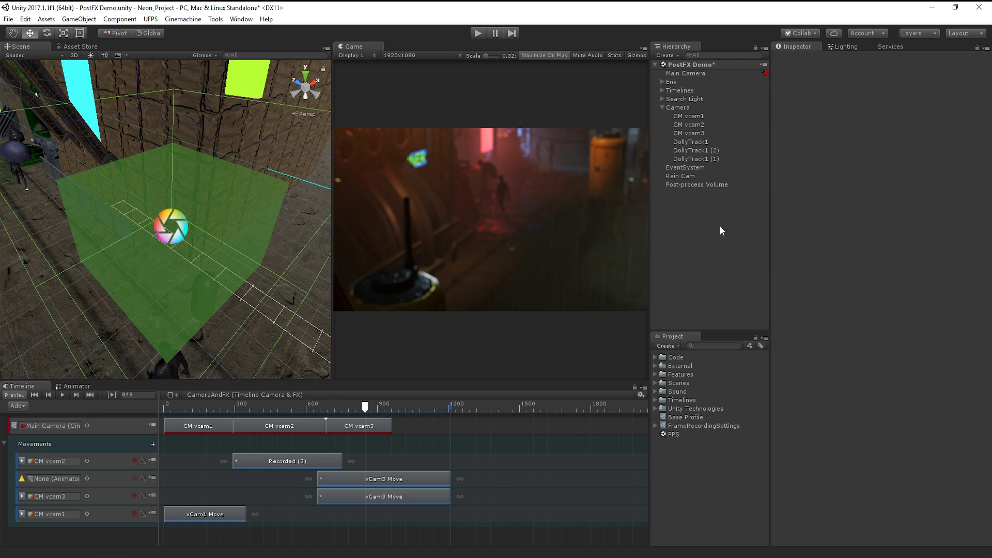
click(692, 134)
right_click(692, 133)
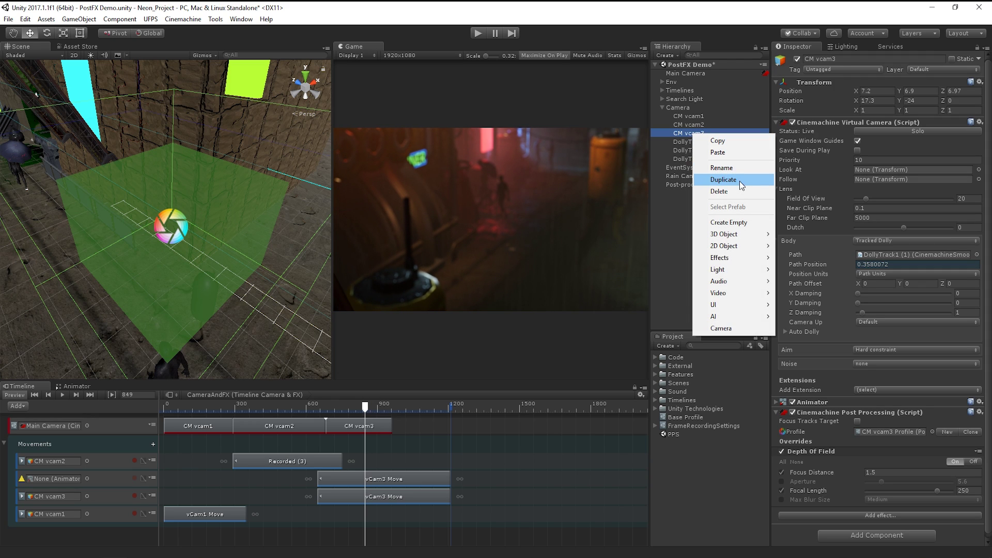
click(740, 179)
drag(706, 164, 877, 202)
right_click(418, 427)
click(464, 526)
Clone the post-processing profile used by CM vcam3 (1) so it has its own copy
click(693, 142)
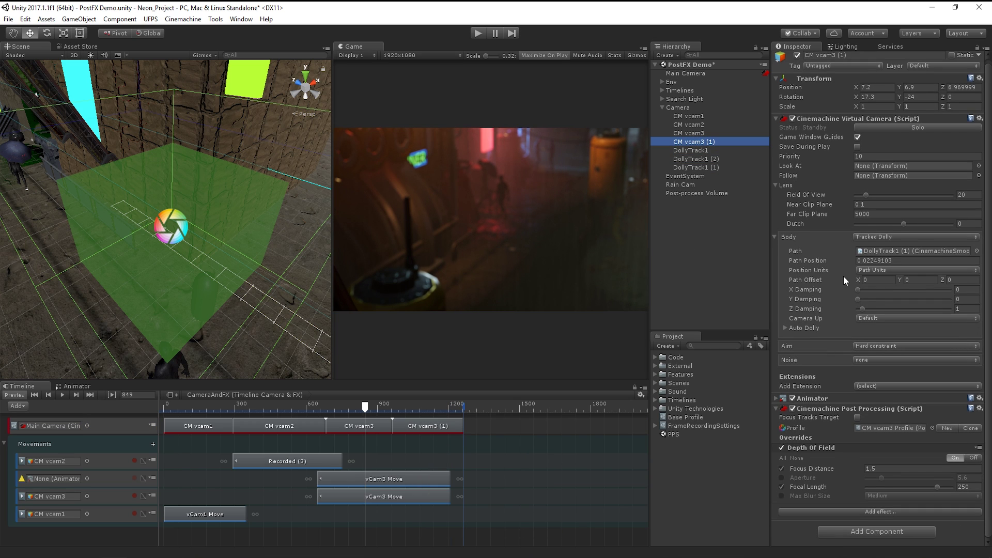
click(963, 429)
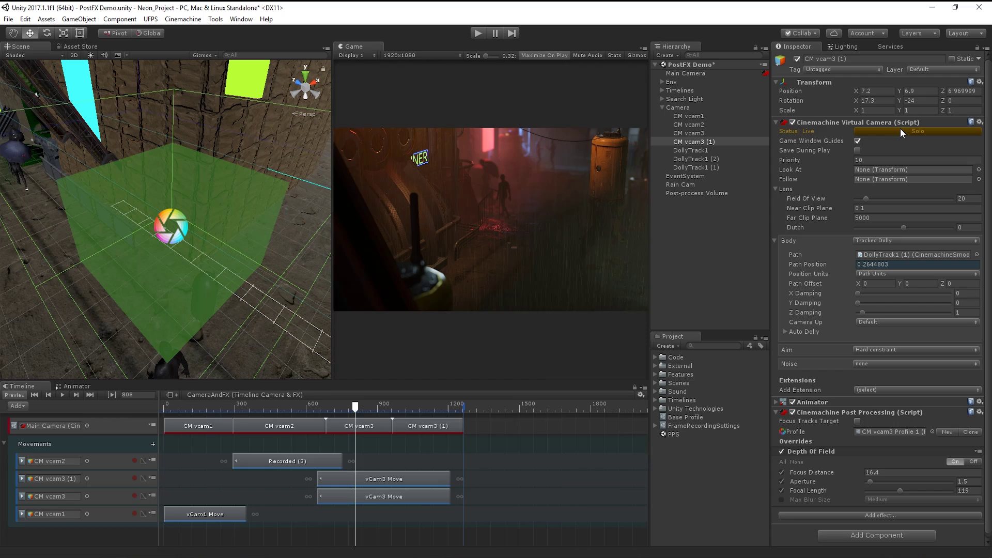
Toggle Solo on CM vcam3 (1) to compare its depth of field with the CM vcam3 shot
click(901, 131)
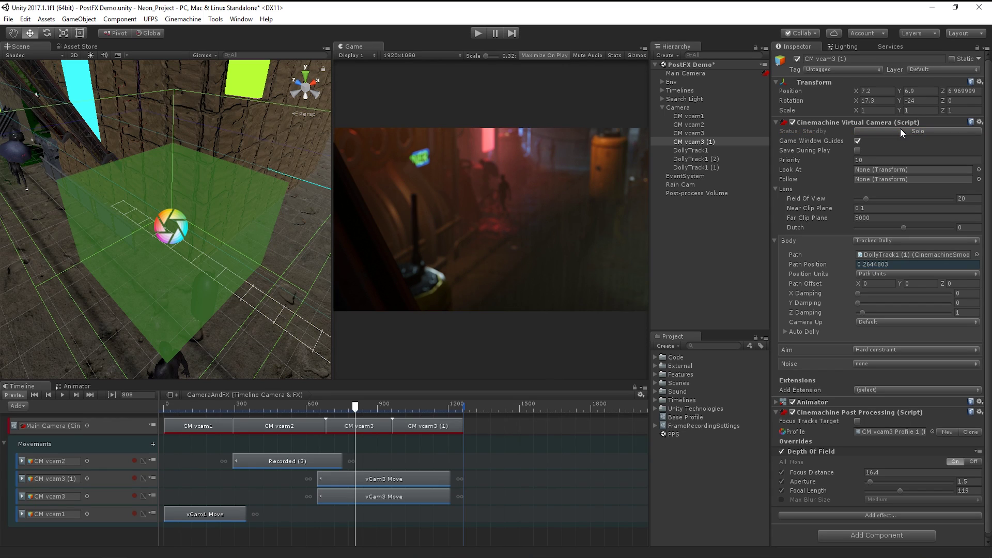
click(900, 131)
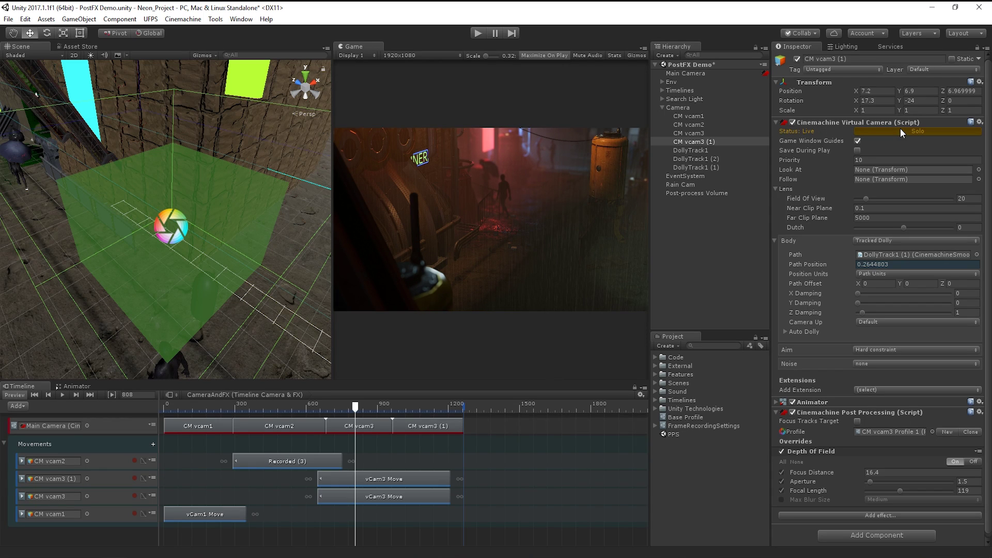
click(900, 131)
Overlap the CM vcam3 (1) shot with the CM vcam3 shot to blend them, and play the timeline from the blend's start
drag(442, 424, 336, 428)
click(335, 407)
key(space)
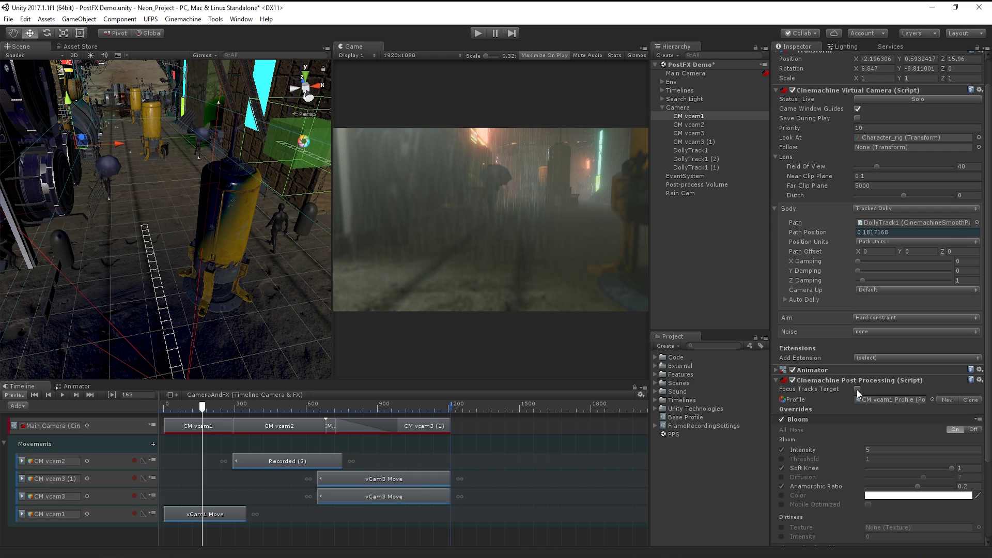
Enable Focus Tracks Target in CM vcam1's Cinemachine Post Processing and run the scene in Play mode
click(857, 389)
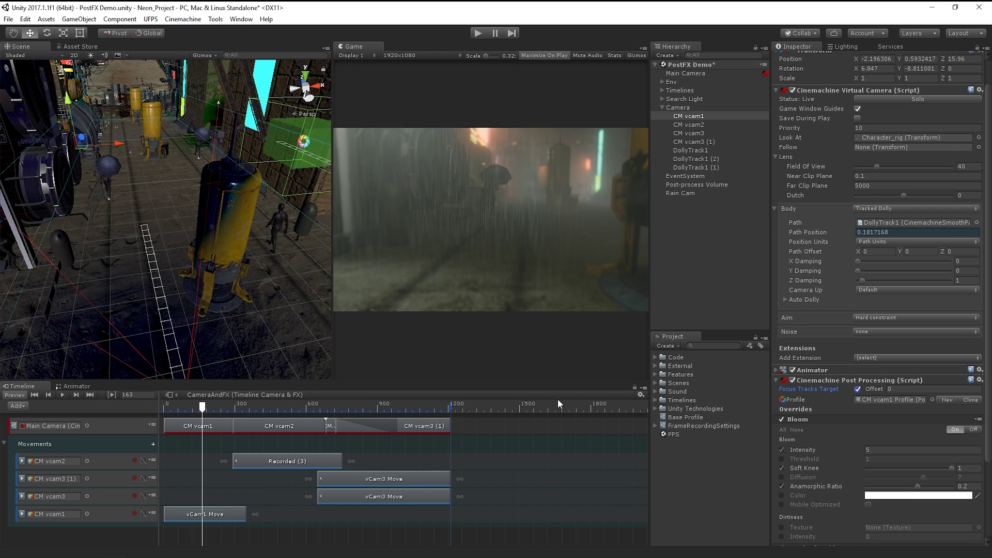
click(478, 32)
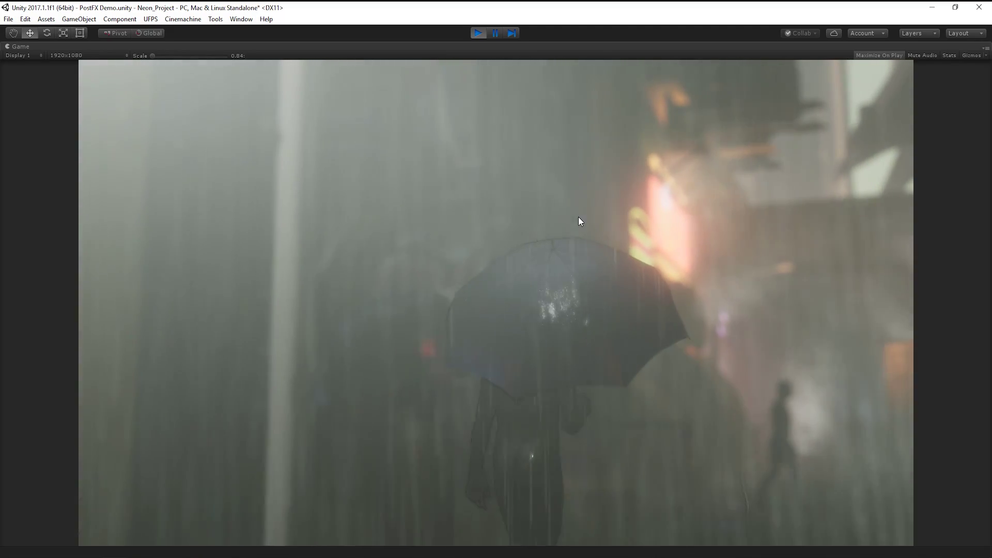